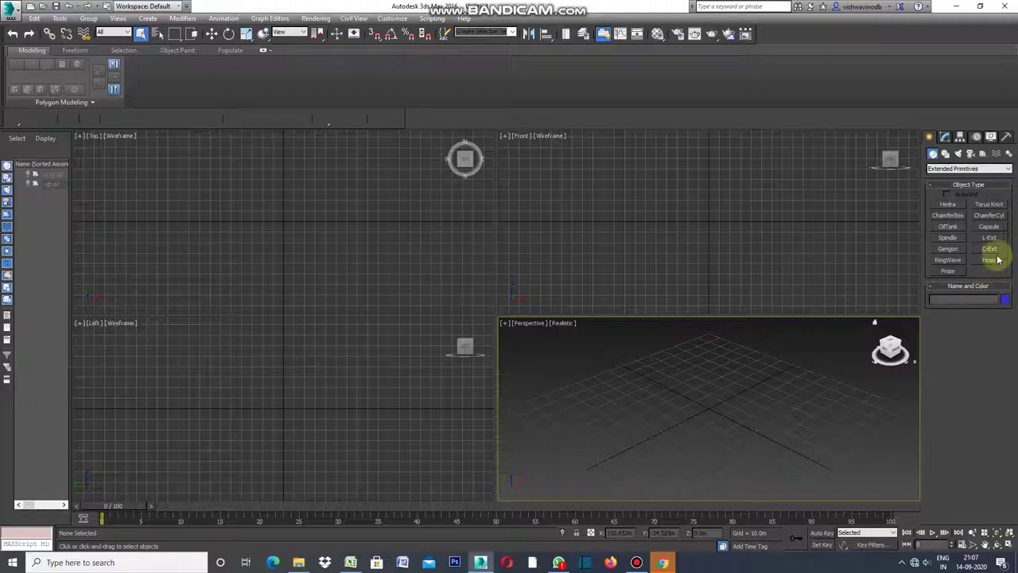
# Place a small Tetra-family Hedra, Hedra001, at the grid origin and make Perspective the active view.
pyautogui.click(947, 206)
pyautogui.scroll(2, 281, 226)
pyautogui.scroll(1, 279, 221)
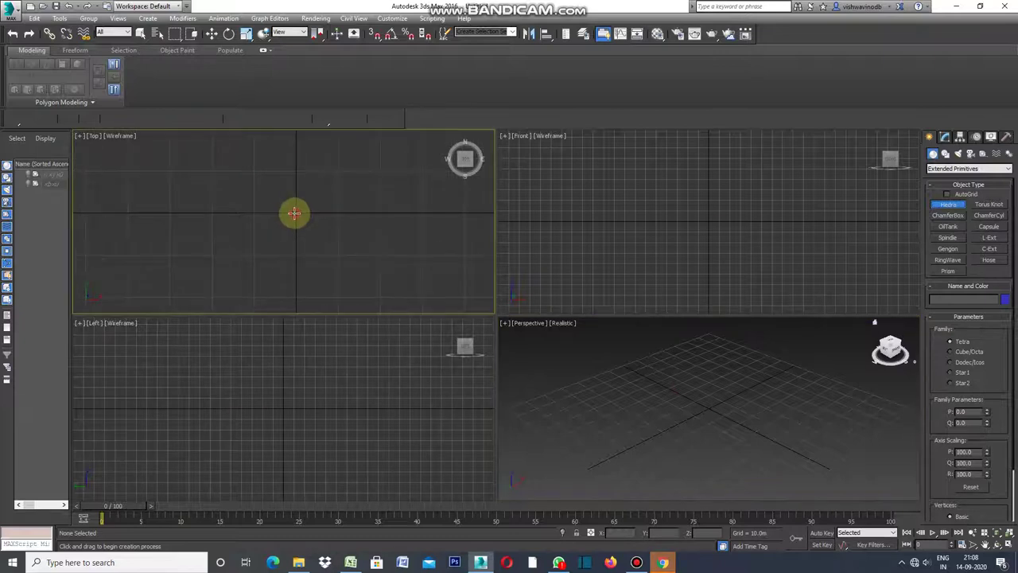
pyautogui.moveTo(294, 213); pyautogui.dragTo(292, 218)
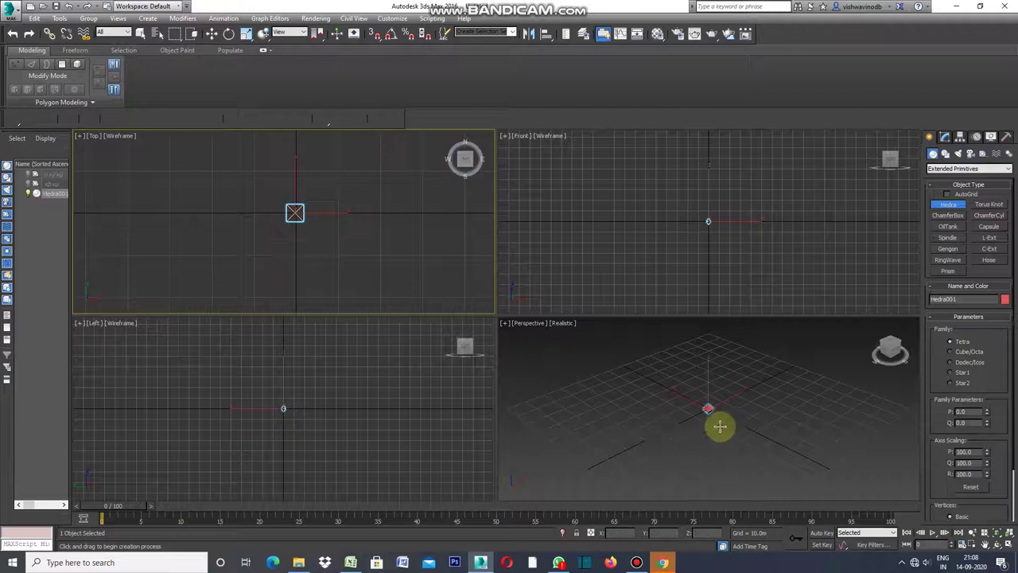
pyautogui.scroll(3, 716, 422)
pyautogui.click(506, 328)
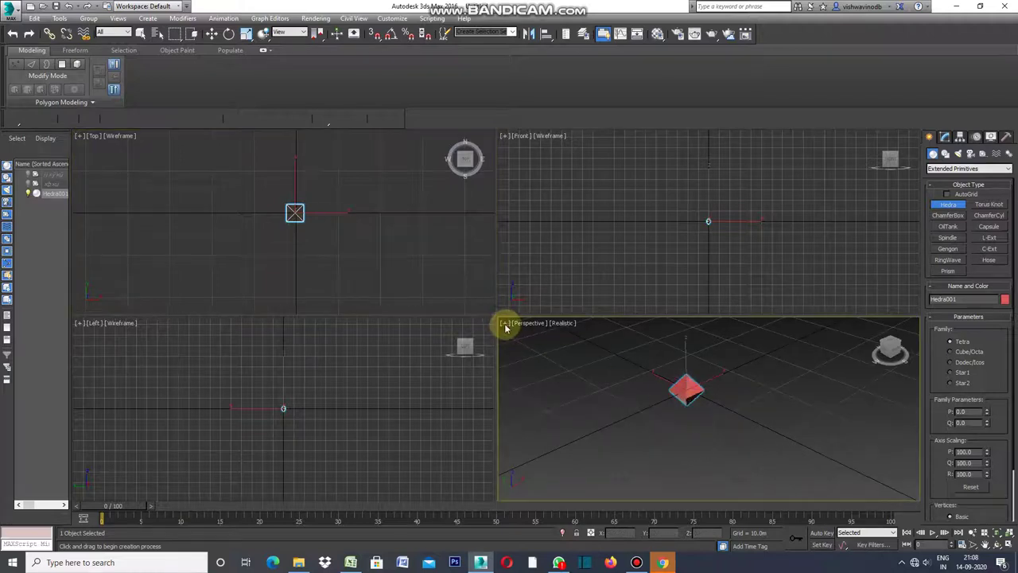
# Maximize the Perspective view and cycle the Hedra family through Cube/Octa, Dodec/Icos, Star1, ending on Star2.
pyautogui.click(506, 326)
pyautogui.click(531, 336)
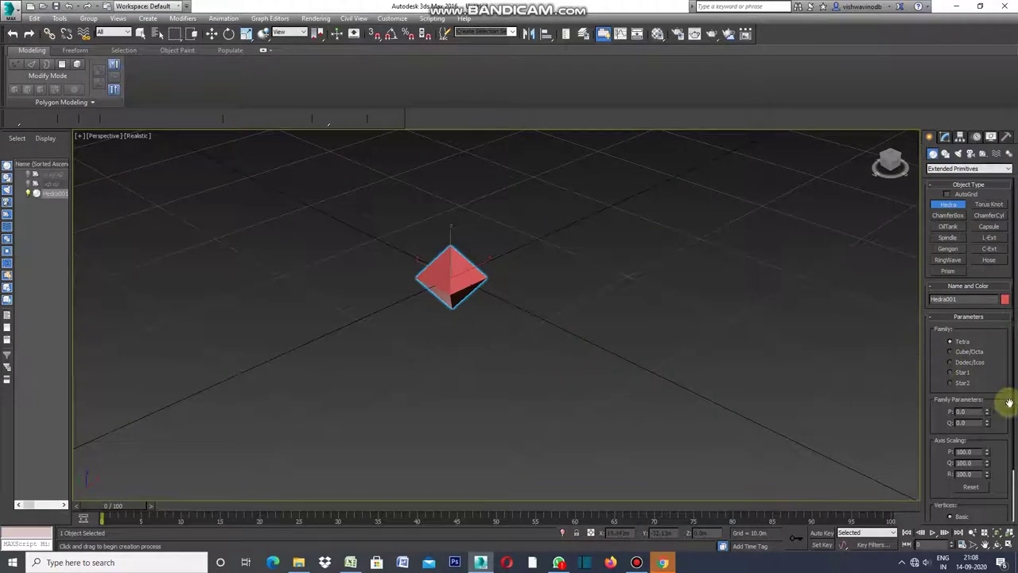
pyautogui.click(953, 352)
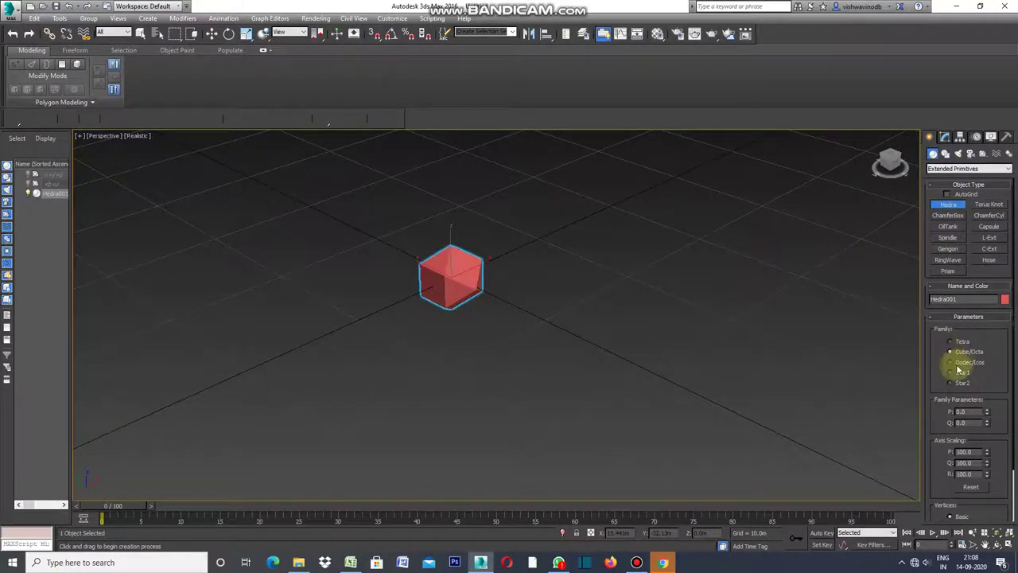
pyautogui.click(952, 363)
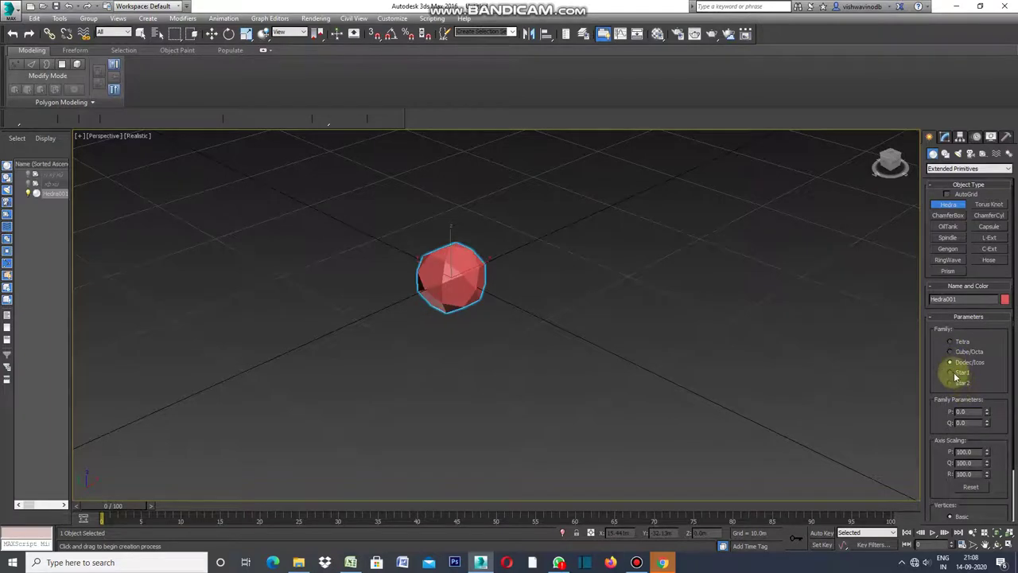
pyautogui.click(952, 373)
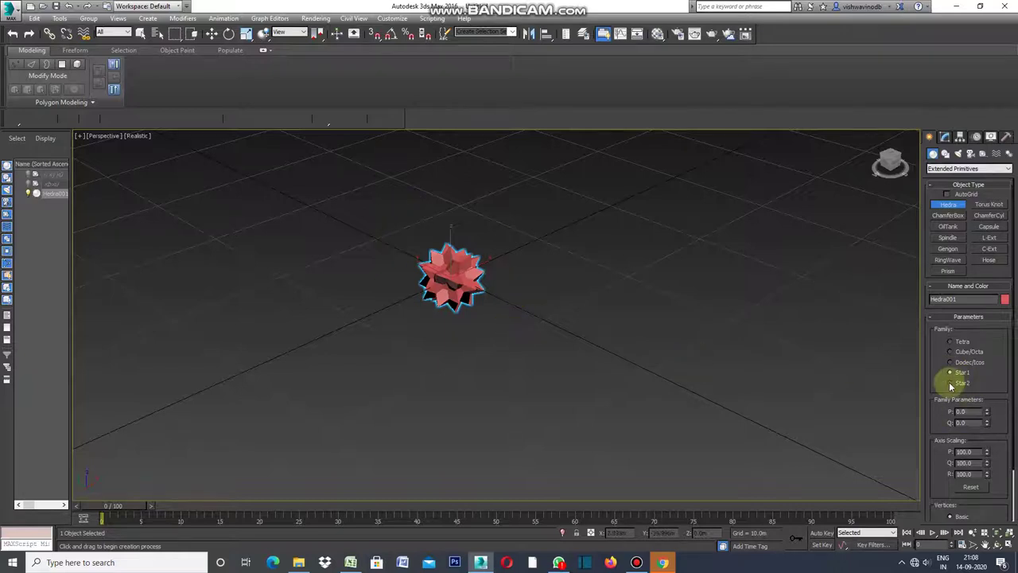
pyautogui.click(951, 384)
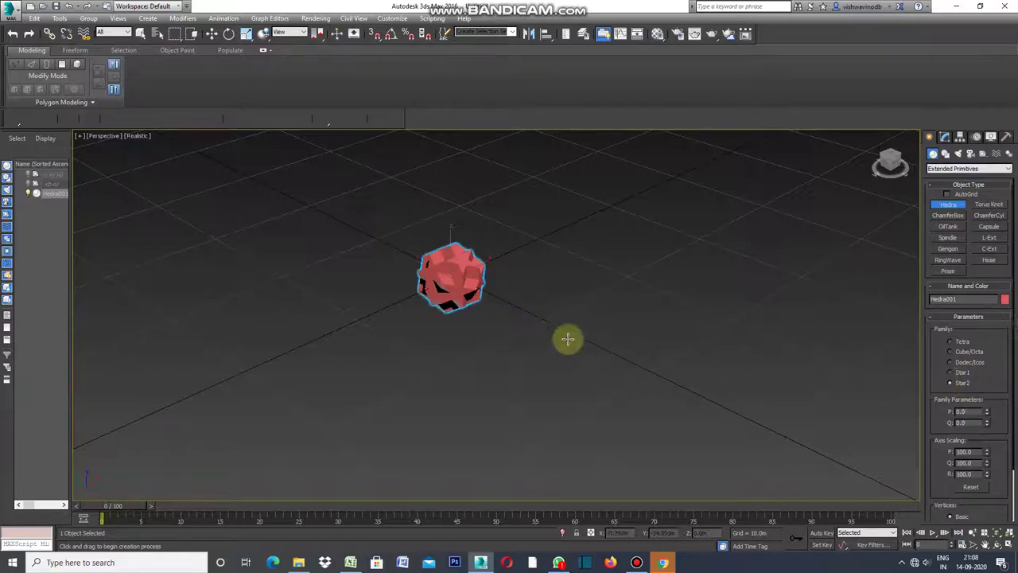
pyautogui.scroll(5, 421, 263)
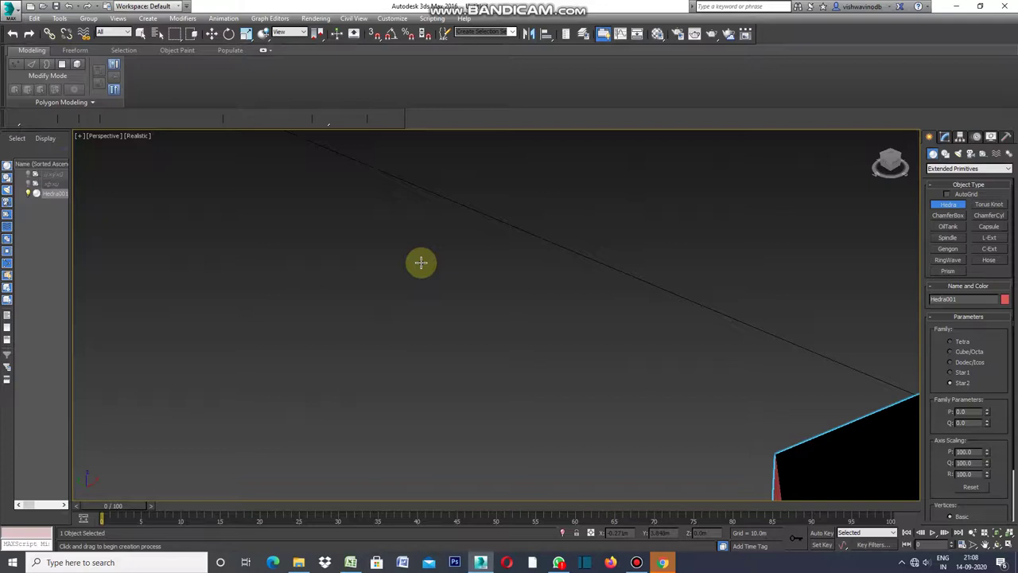
pyautogui.scroll(-5, 421, 262)
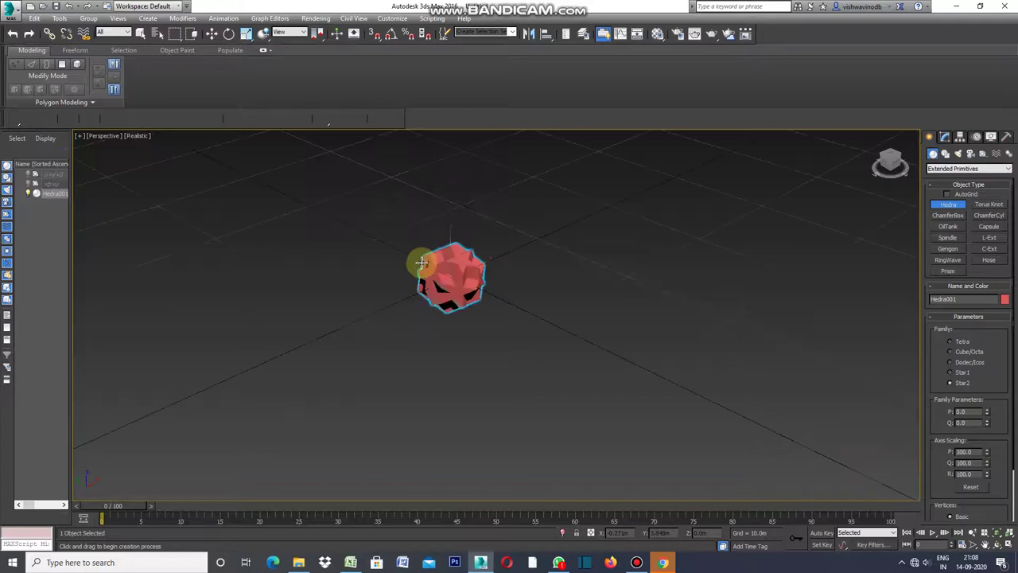
# Pan and zoom so the Star2 Hedra fills the Perspective view, then exit Hedra creation mode.
pyautogui.click(985, 545)
pyautogui.moveTo(527, 305)
pyautogui.mouseDown()
pyautogui.moveTo(519, 312)
pyautogui.moveTo(531, 320)
pyautogui.mouseUp()
pyautogui.rightClick(974, 545)
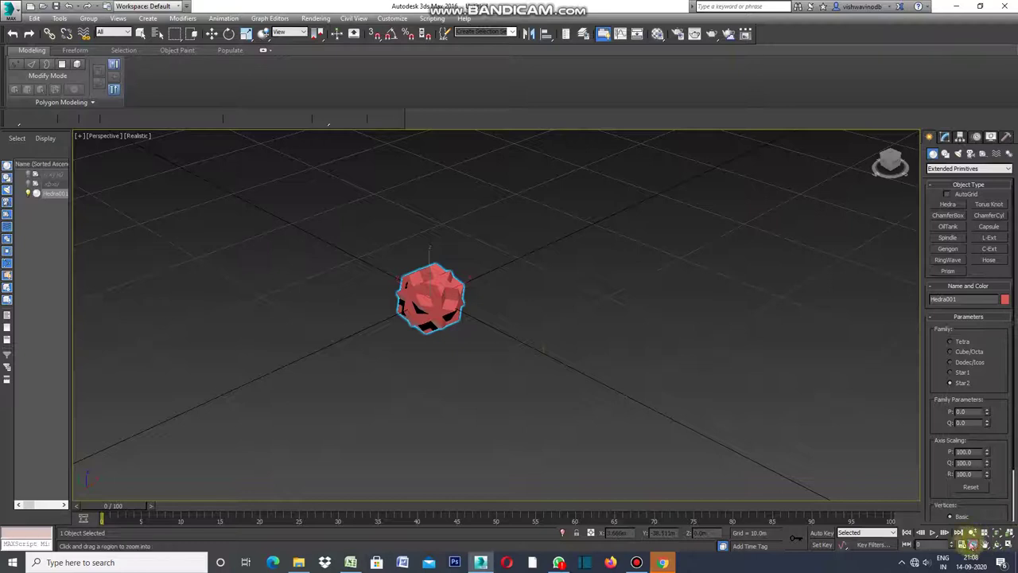
pyautogui.scroll(2, 491, 325)
pyautogui.scroll(2, 497, 315)
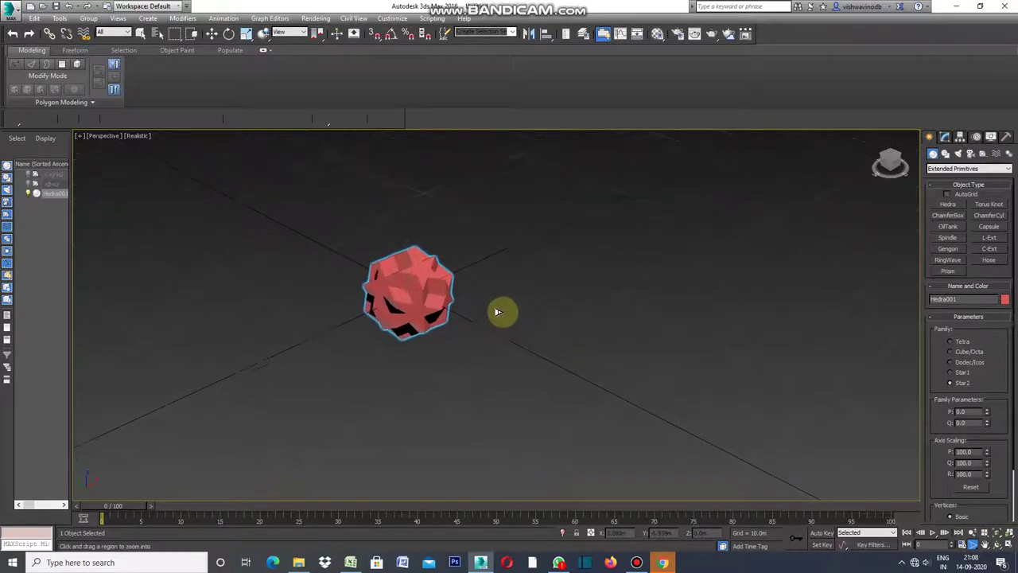
pyautogui.scroll(2, 505, 302)
pyautogui.scroll(2, 529, 285)
pyautogui.scroll(2, 541, 279)
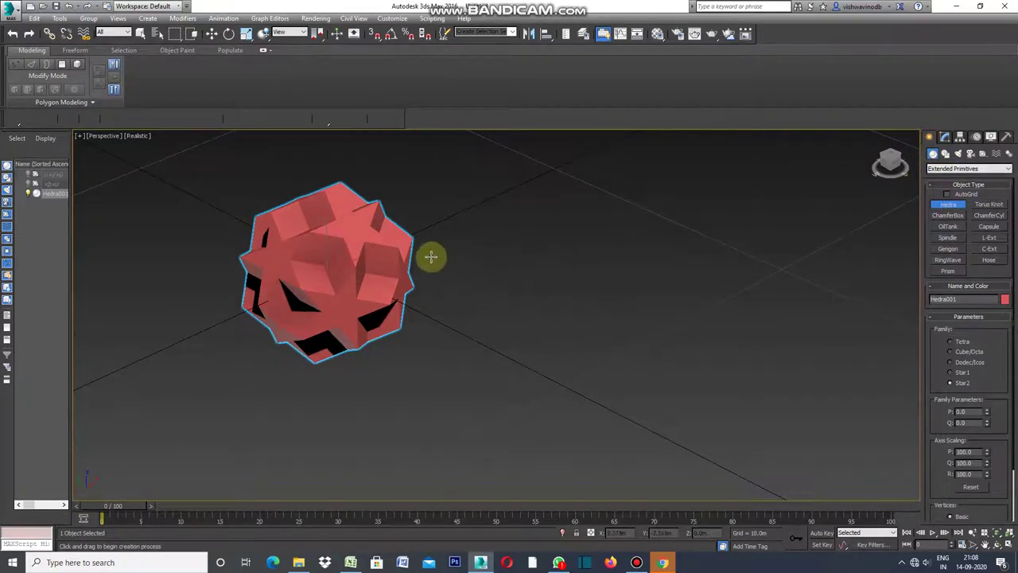
pyautogui.rightClick(463, 276)
pyautogui.rightClick(463, 275)
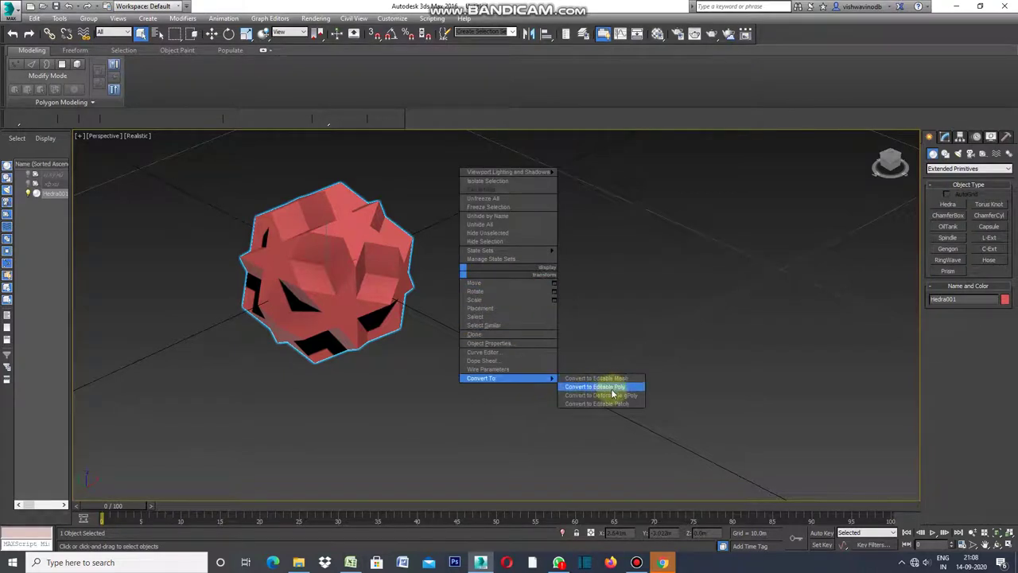
# Convert Hedra001 to an Editable Poly and select all its polygons in Polygon mode.
pyautogui.click(613, 388)
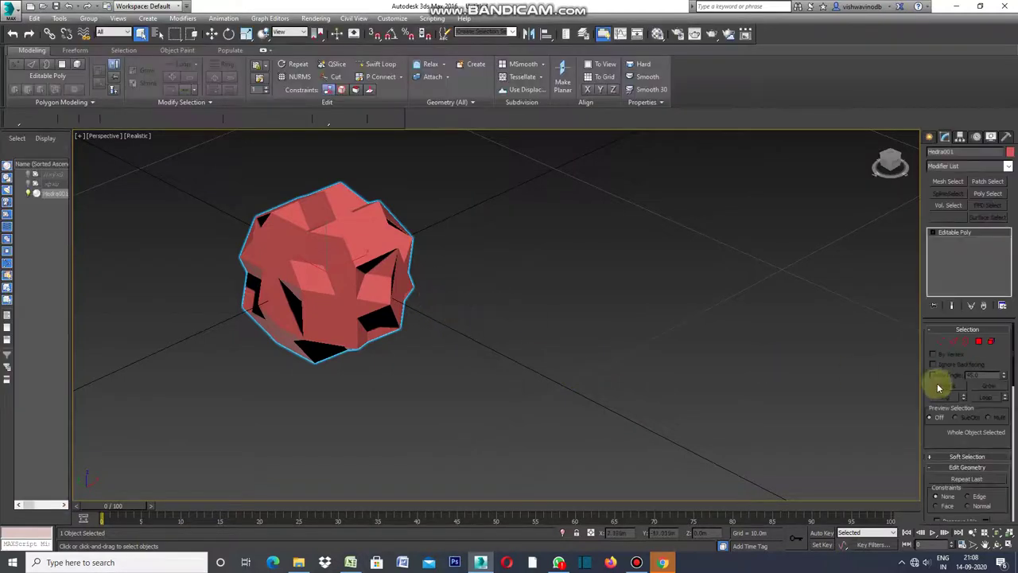
pyautogui.click(980, 343)
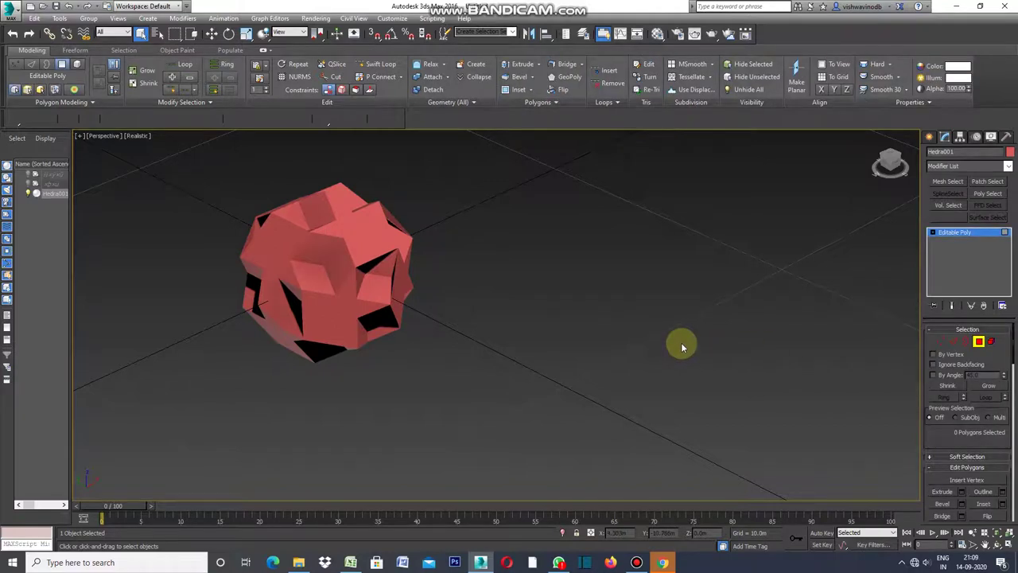
pyautogui.hotkey('ctrl', 'a')
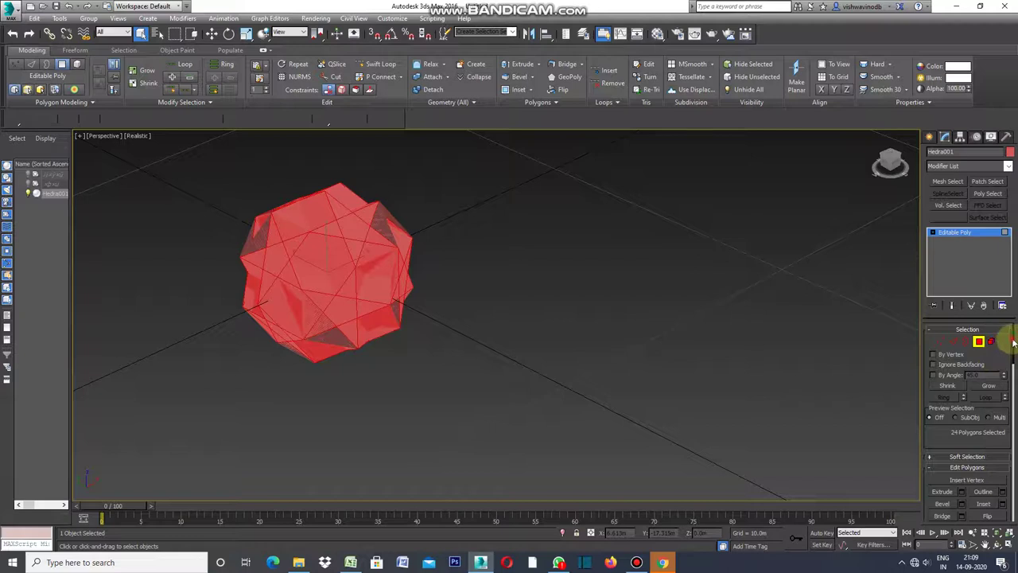
# Inset the selected polygons By Polygon with a thin 0.1m amount.
pyautogui.moveTo(1014, 341)
pyautogui.mouseDown()
pyautogui.moveTo(1015, 392)
pyautogui.moveTo(1011, 372)
pyautogui.mouseUp()
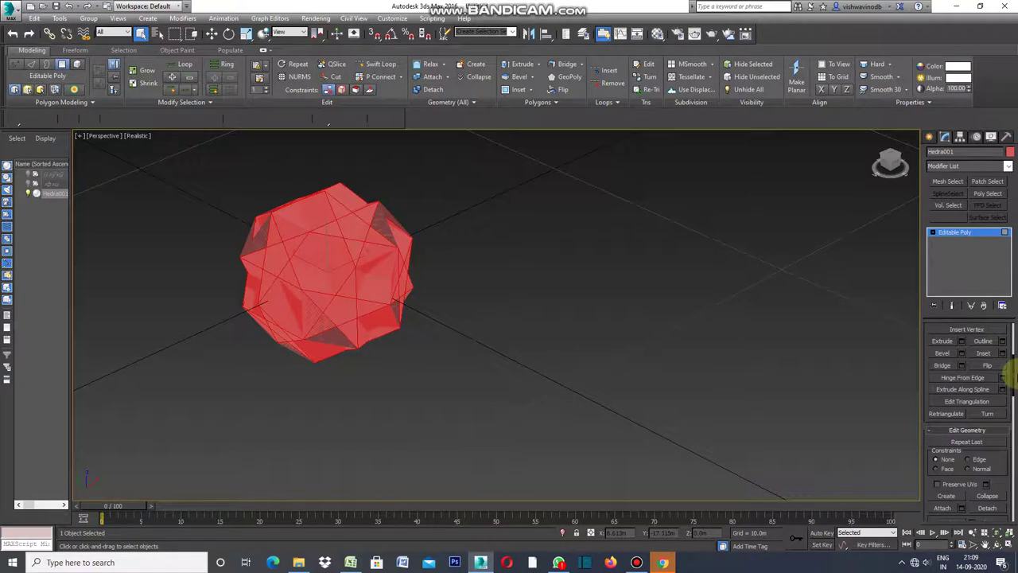
pyautogui.click(1004, 357)
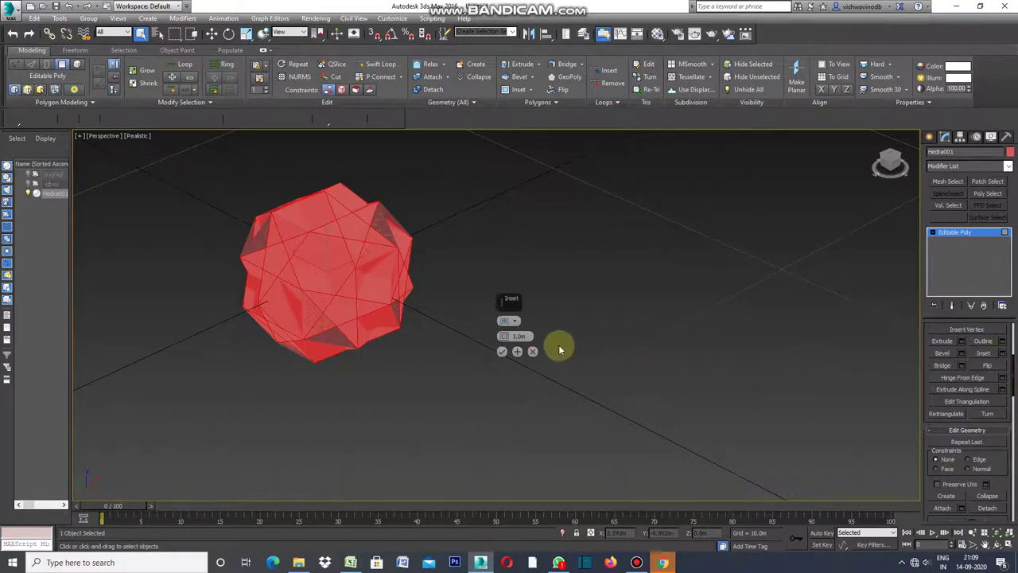
pyautogui.click(514, 321)
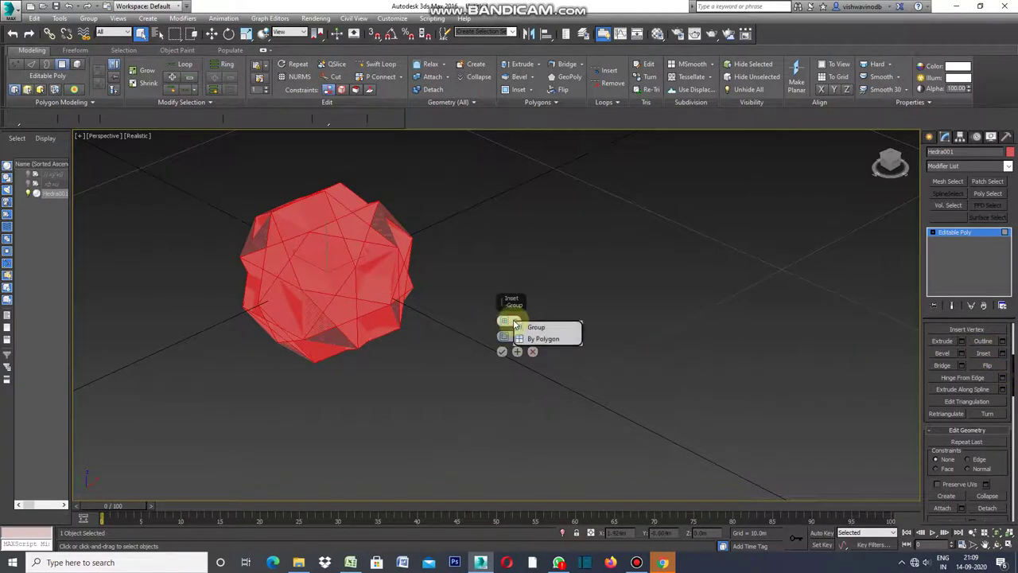
pyautogui.click(553, 337)
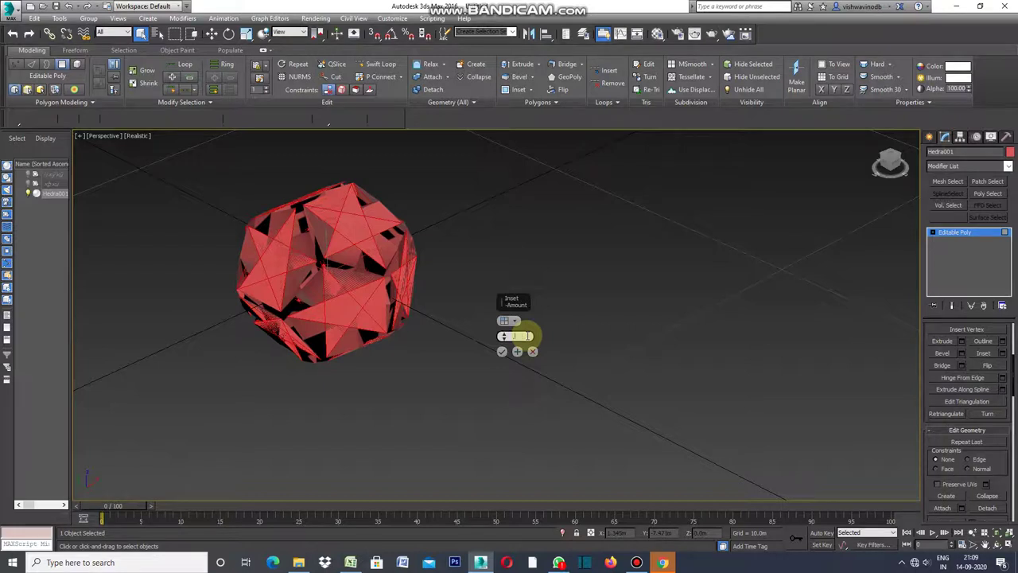
pyautogui.moveTo(528, 335); pyautogui.dragTo(528, 335)
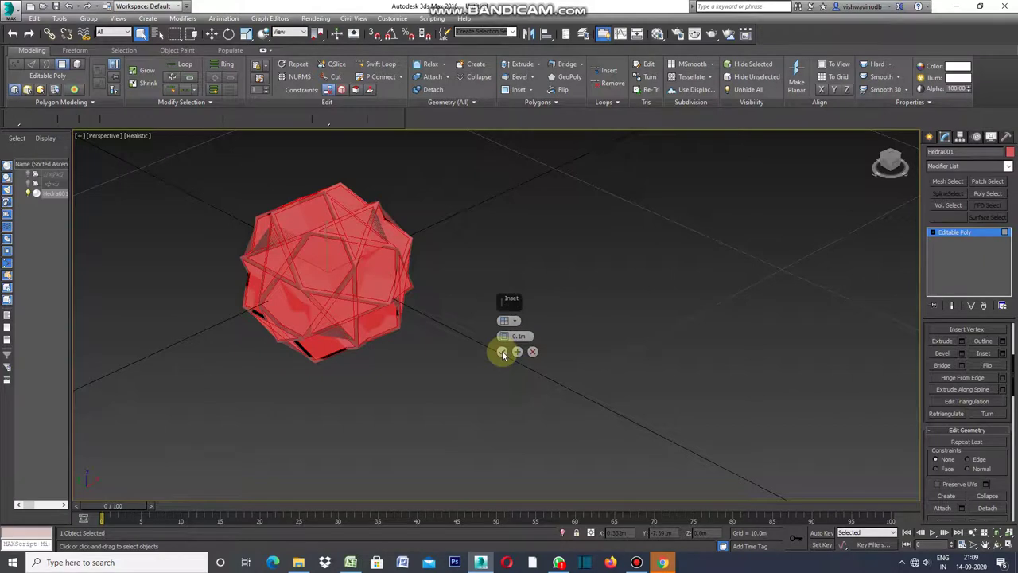
pyautogui.click(502, 352)
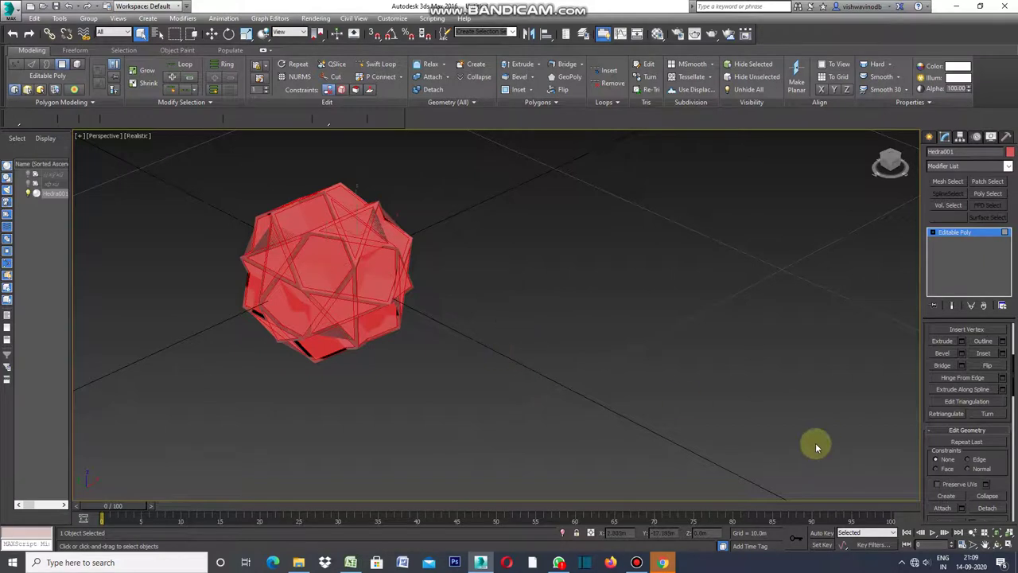
# Start detaching the inset polygons as a separate object from Edit Geometry.
pyautogui.scroll(-3, 1011, 390)
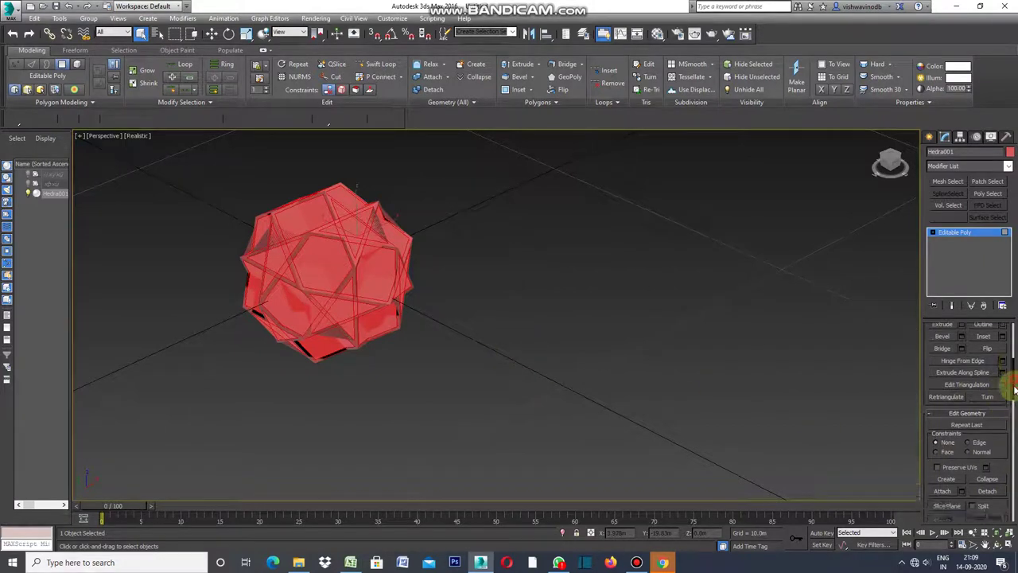
pyautogui.scroll(-1, 1014, 404)
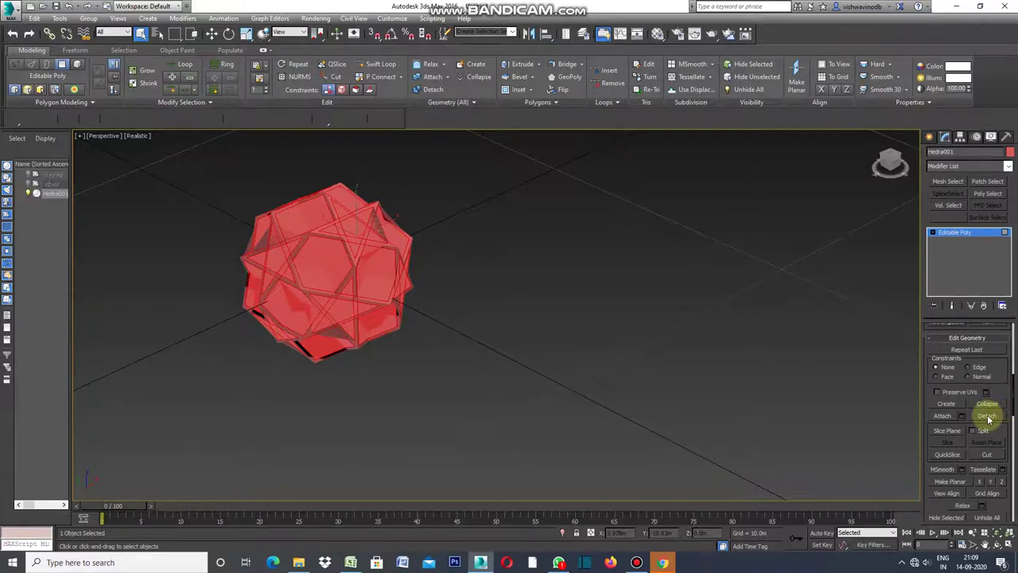
pyautogui.click(986, 415)
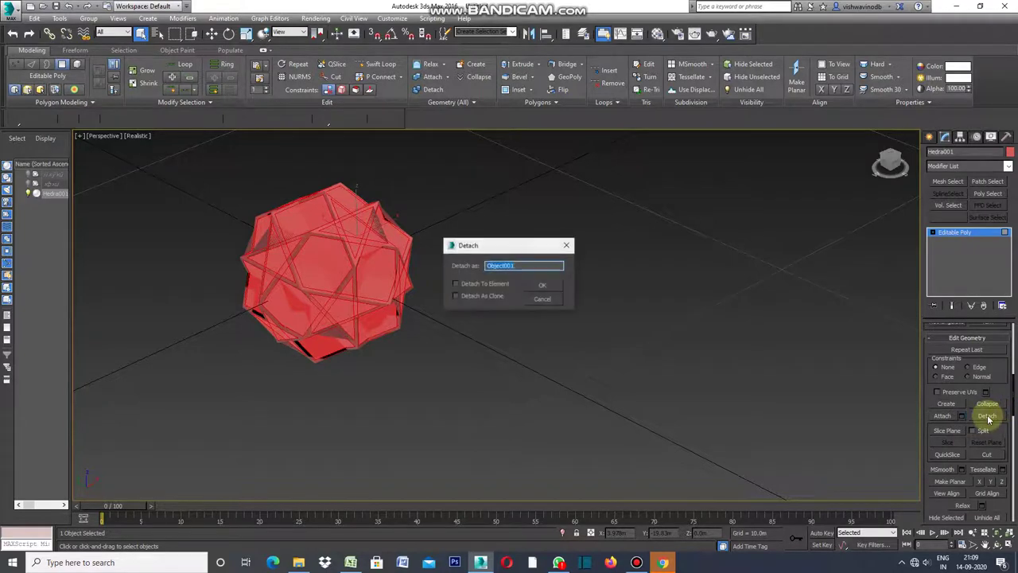
# Detach the inset faces as Object001, set Hedra001's object colour to black, and reframe the view.
pyautogui.click(549, 286)
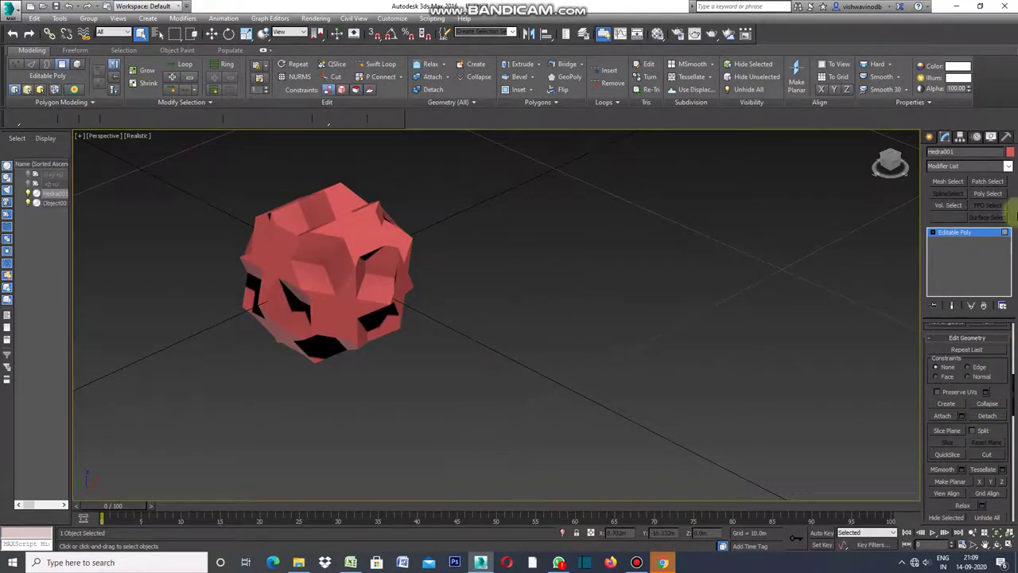
pyautogui.click(1011, 152)
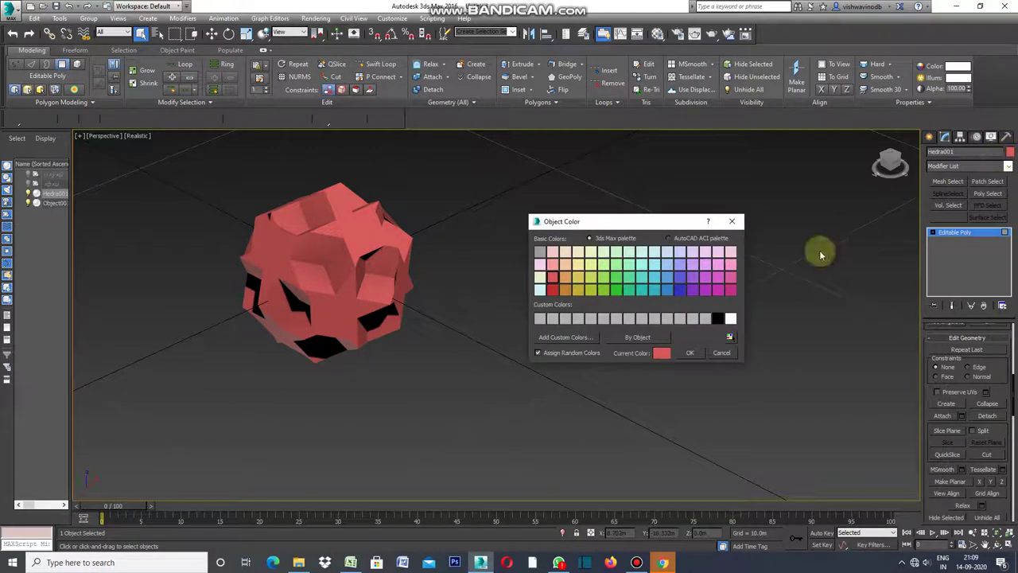
pyautogui.click(718, 319)
pyautogui.click(690, 353)
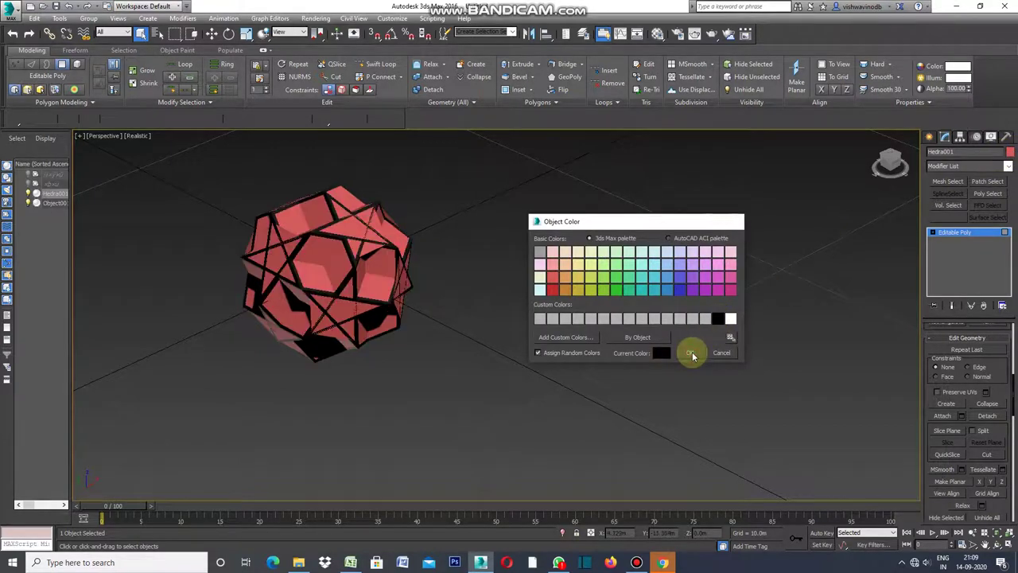
pyautogui.click(622, 343)
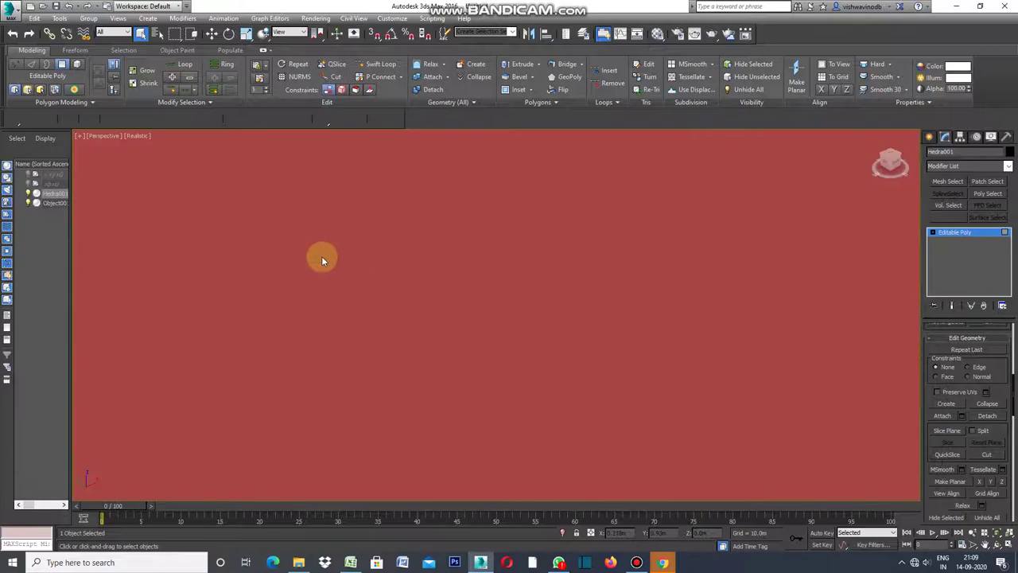
pyautogui.moveTo(322, 263); pyautogui.dragTo(388, 278, button='middle')
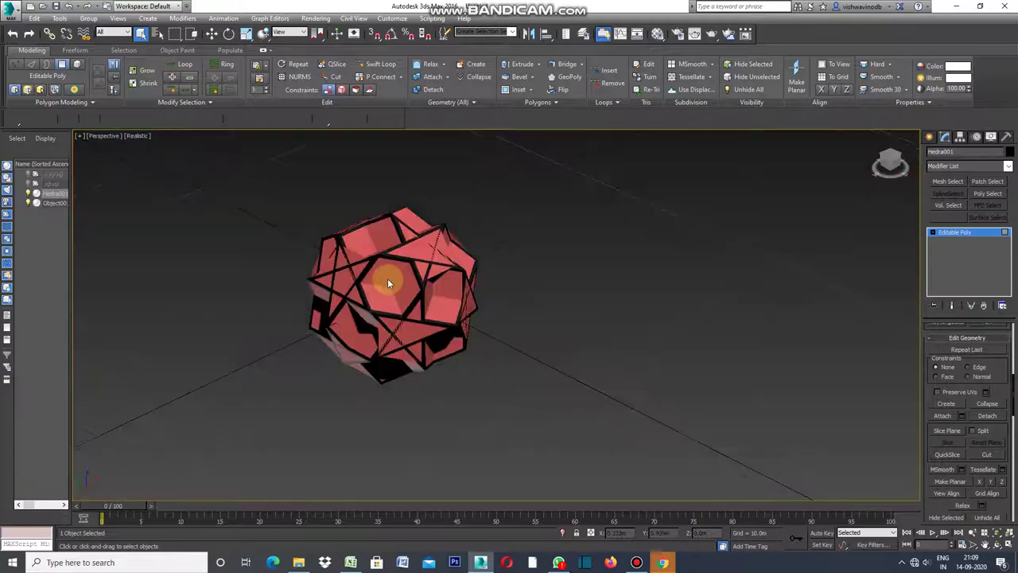
pyautogui.click(972, 546)
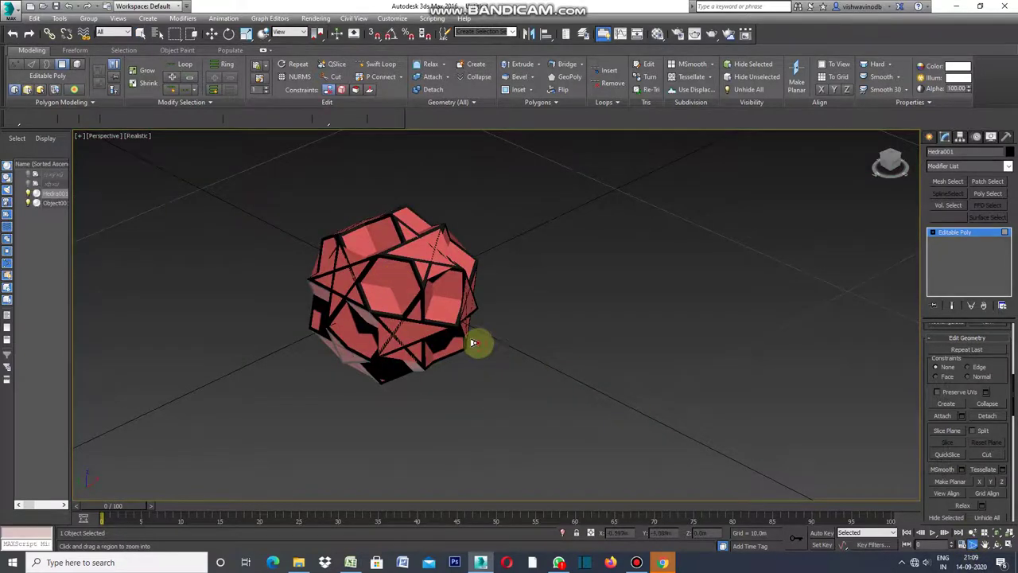
pyautogui.moveTo(477, 341); pyautogui.dragTo(496, 309)
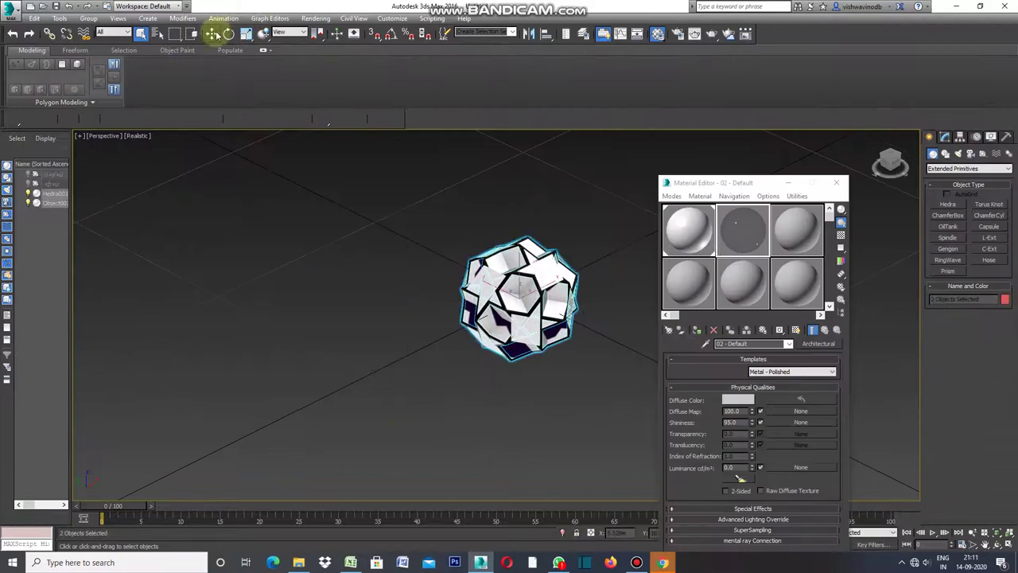
pyautogui.click(212, 33)
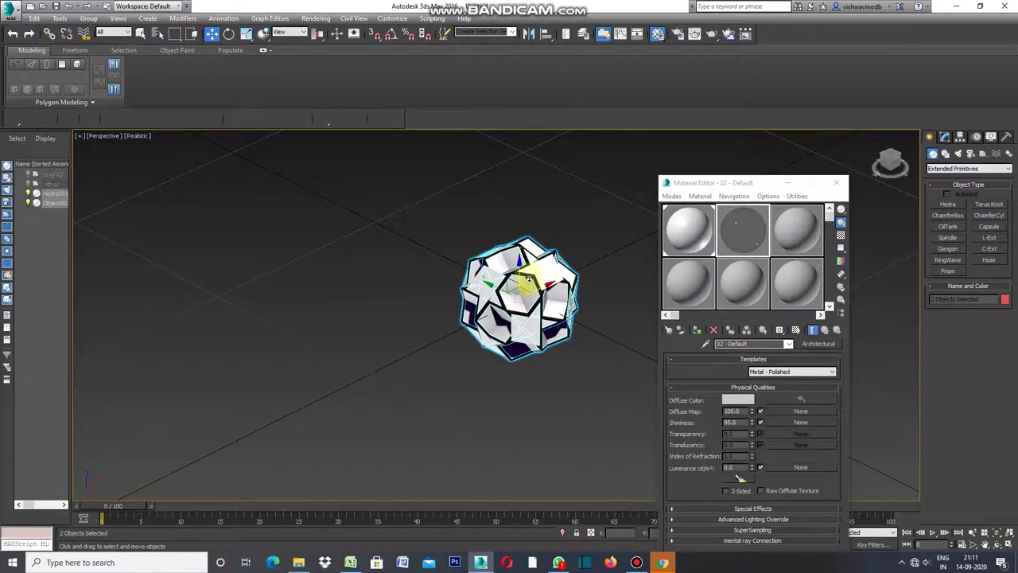
# Shift-clone the Hedra pair as Hedra002 and Object002, then return to the four-view layout.
pyautogui.keyDown('shift'); pyautogui.moveTo(525, 279); pyautogui.dragTo(413, 293); pyautogui.keyUp('shift')
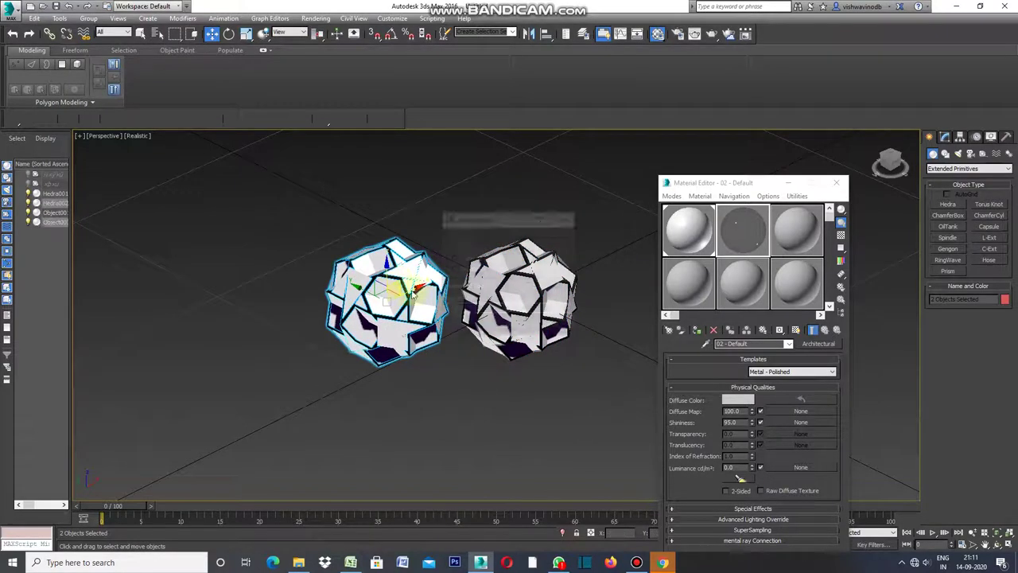
pyautogui.click(513, 324)
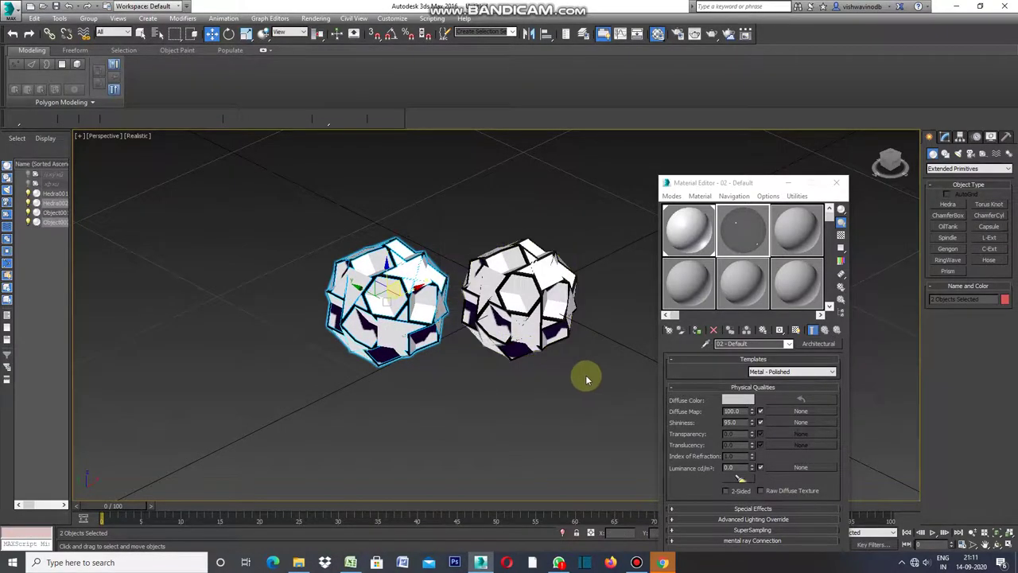
pyautogui.press('m')
pyautogui.hotkey('alt', 'w')
pyautogui.scroll(2, 712, 214)
pyautogui.scroll(3, 672, 239)
# In the Front view, move the copied Hedra pair up to sit directly on the original.
pyautogui.click(654, 230)
pyautogui.moveTo(654, 230); pyautogui.dragTo(673, 236)
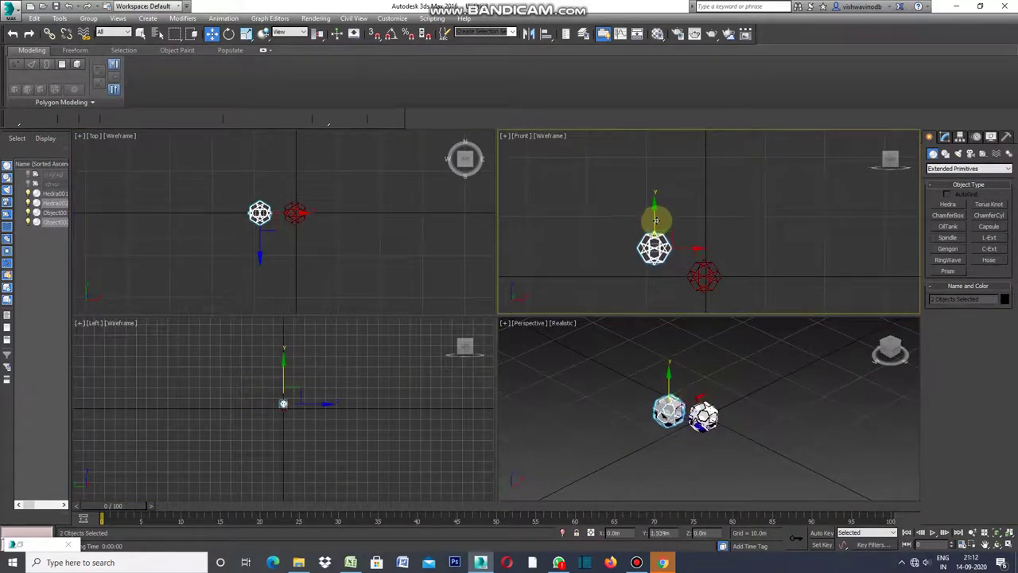
pyautogui.moveTo(672, 237); pyautogui.dragTo(731, 240)
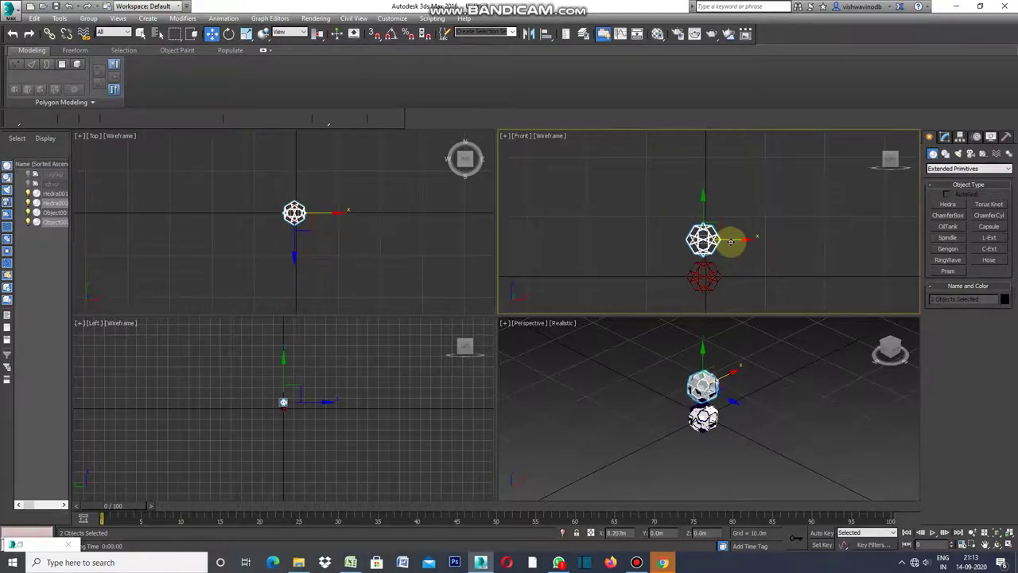
pyautogui.moveTo(704, 210); pyautogui.dragTo(703, 215)
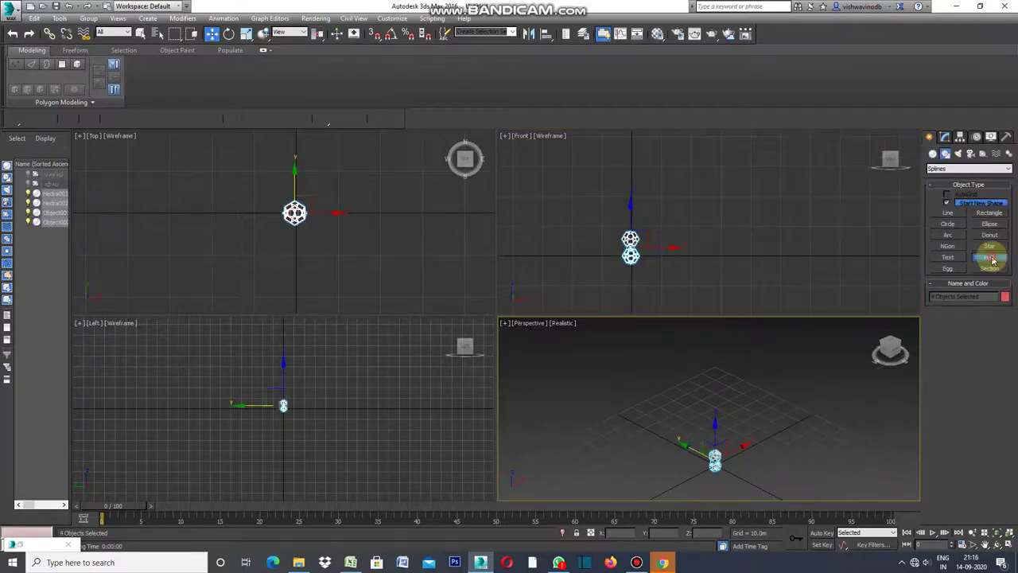
# Draw Helix001 (radius 9.679m, height 35.264m) around the stack and maximize the Perspective view.
pyautogui.click(993, 260)
pyautogui.moveTo(294, 226); pyautogui.dragTo(258, 247)
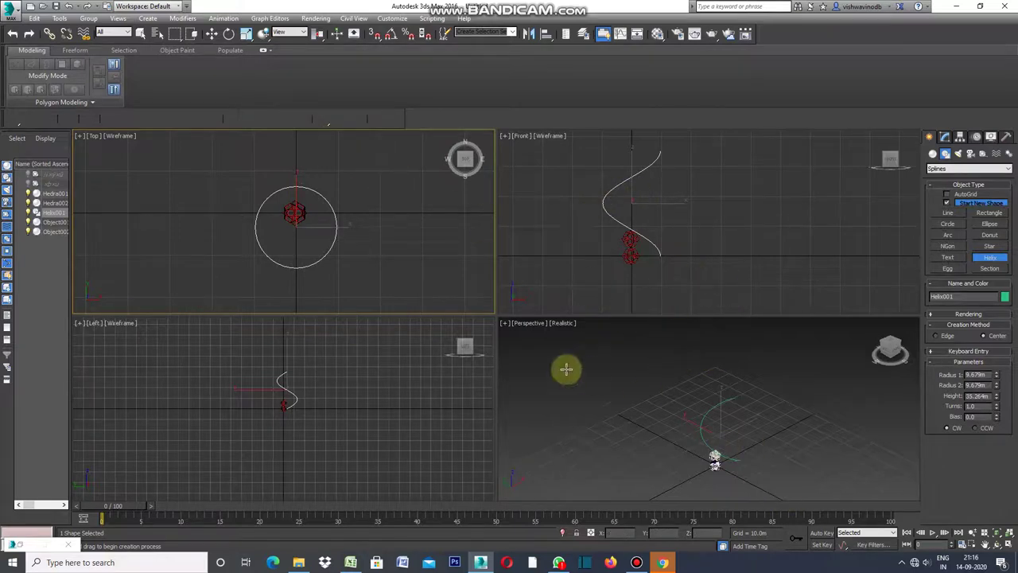
pyautogui.click(510, 331)
pyautogui.click(505, 323)
pyautogui.click(521, 335)
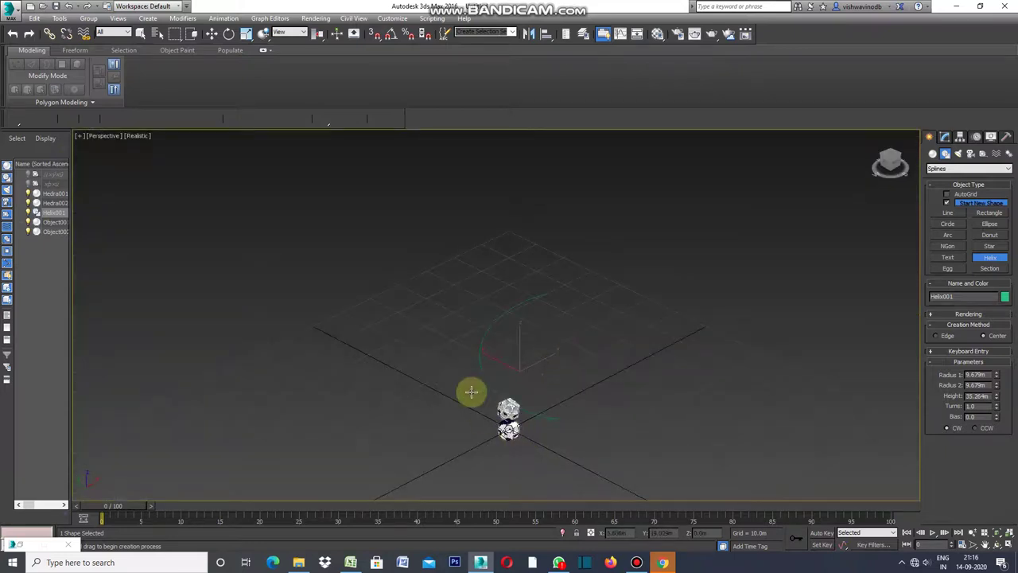
# Box-select all four parts of the stacked Hedras, leaving the helix unselected.
pyautogui.scroll(2, 471, 391)
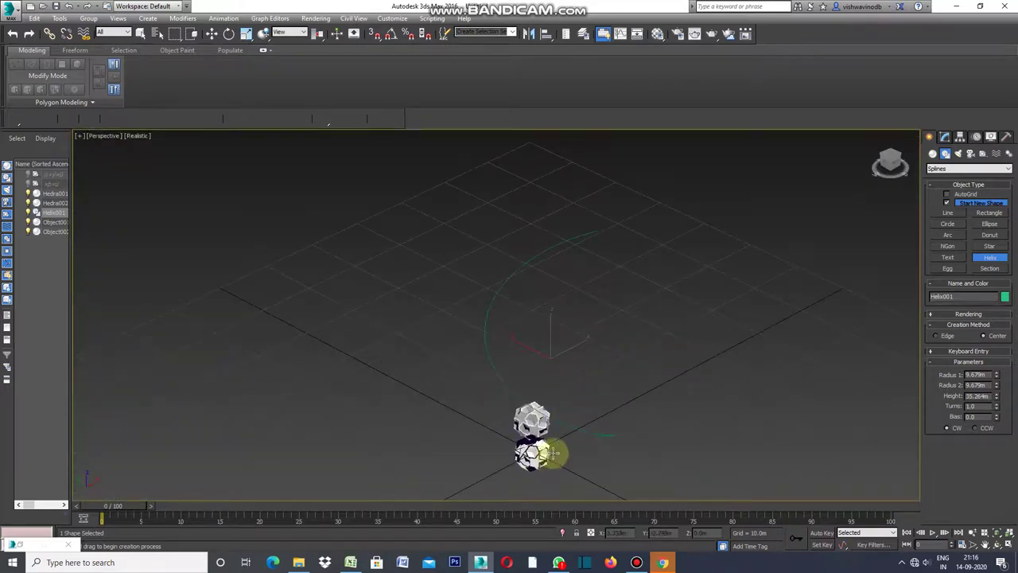
pyautogui.click(140, 33)
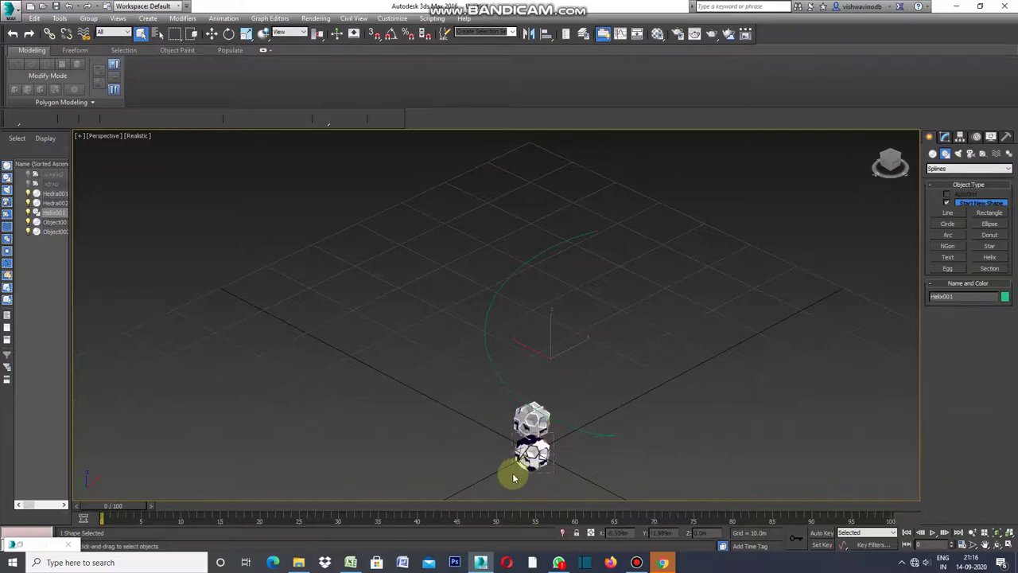
pyautogui.moveTo(556, 437); pyautogui.dragTo(512, 473)
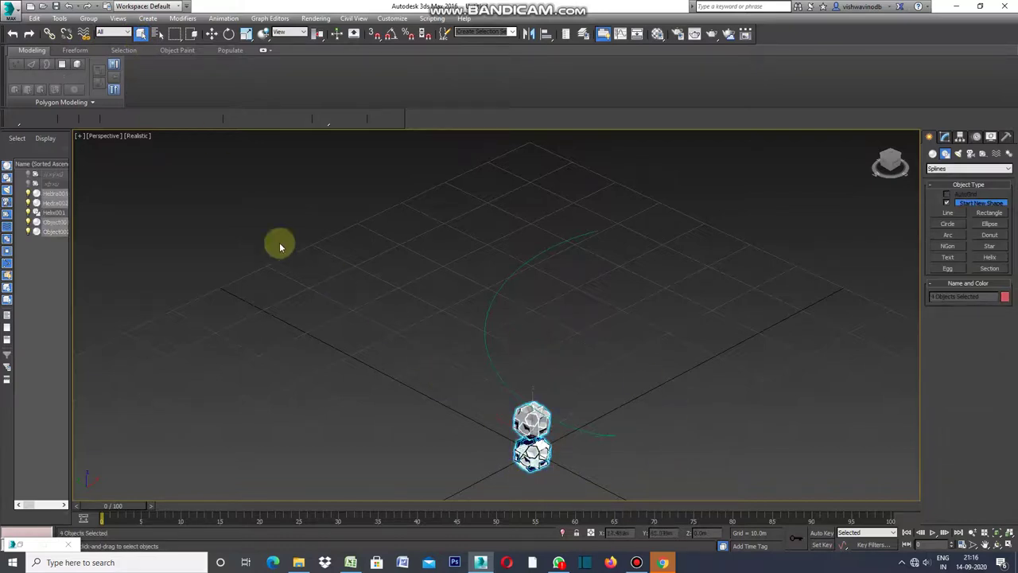
pyautogui.click(60, 19)
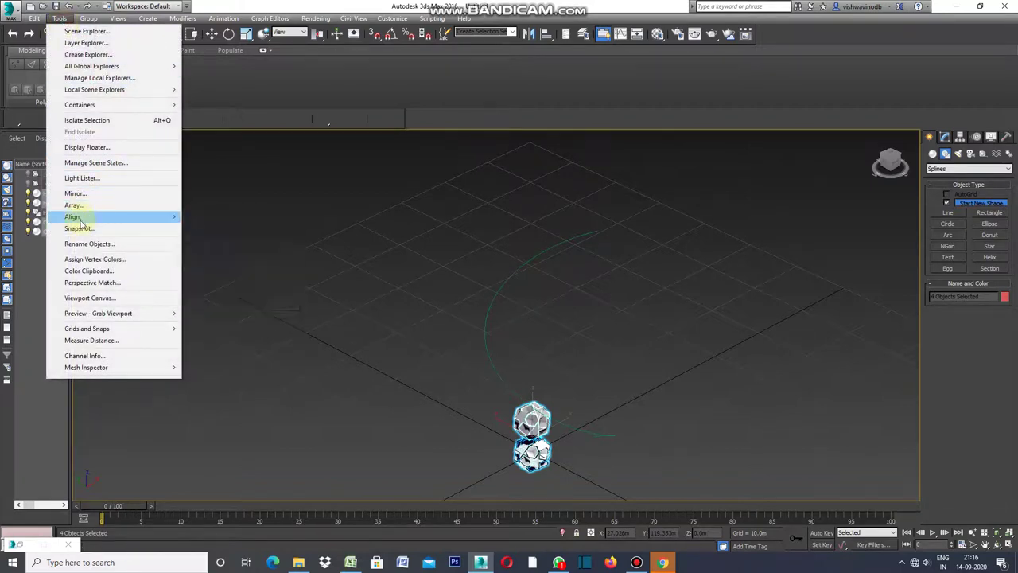
pyautogui.moveTo(72, 216)
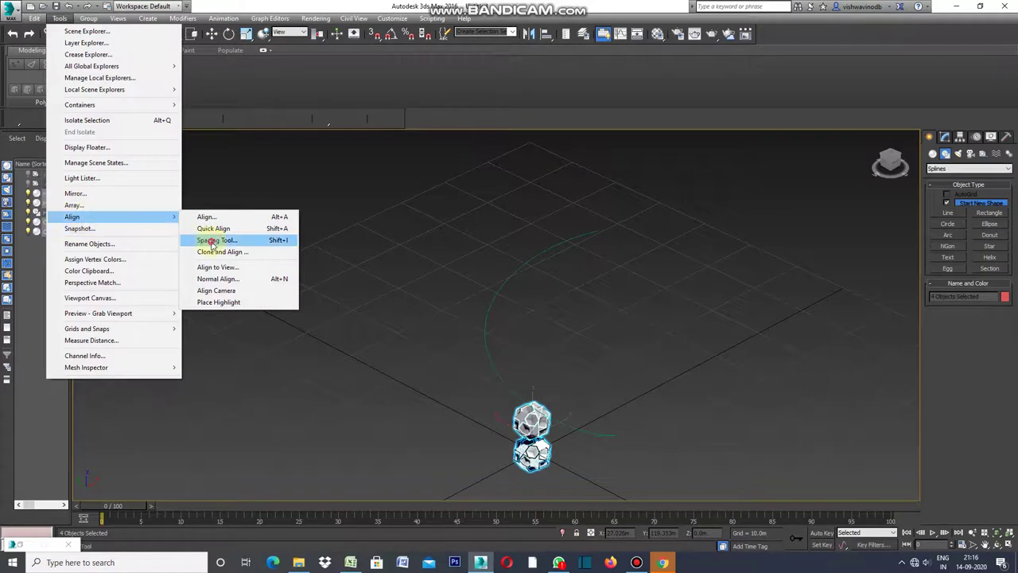
# Space three Hedra stack instances along Helix001 with the Spacing Tool, 35.123m apart.
pyautogui.click(213, 242)
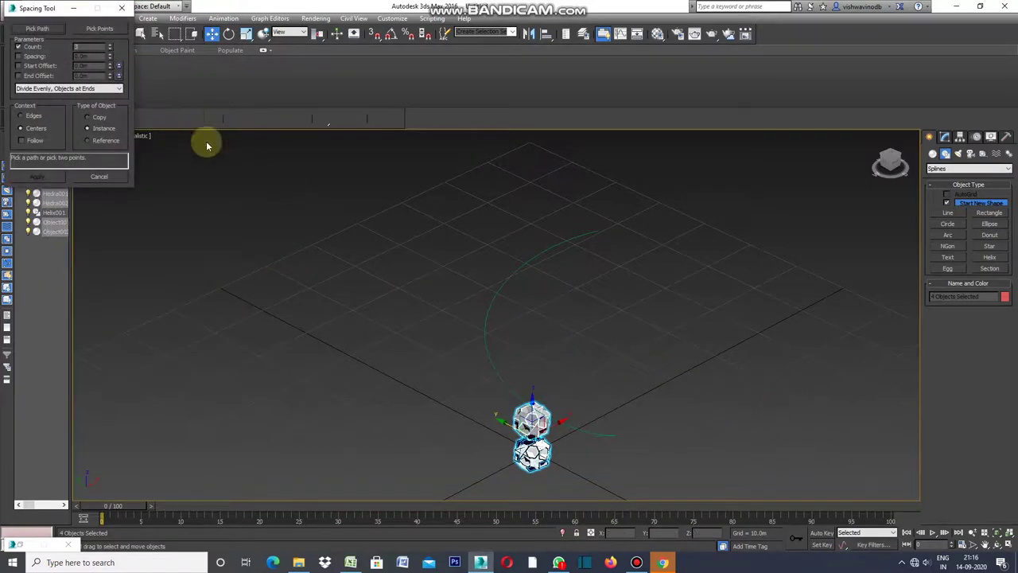
pyautogui.click(38, 29)
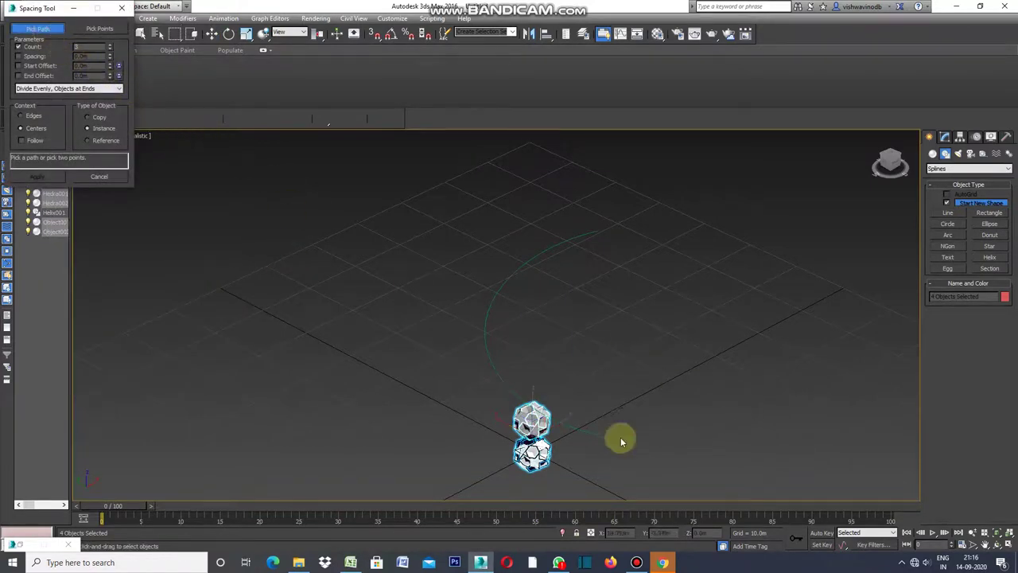
pyautogui.click(506, 388)
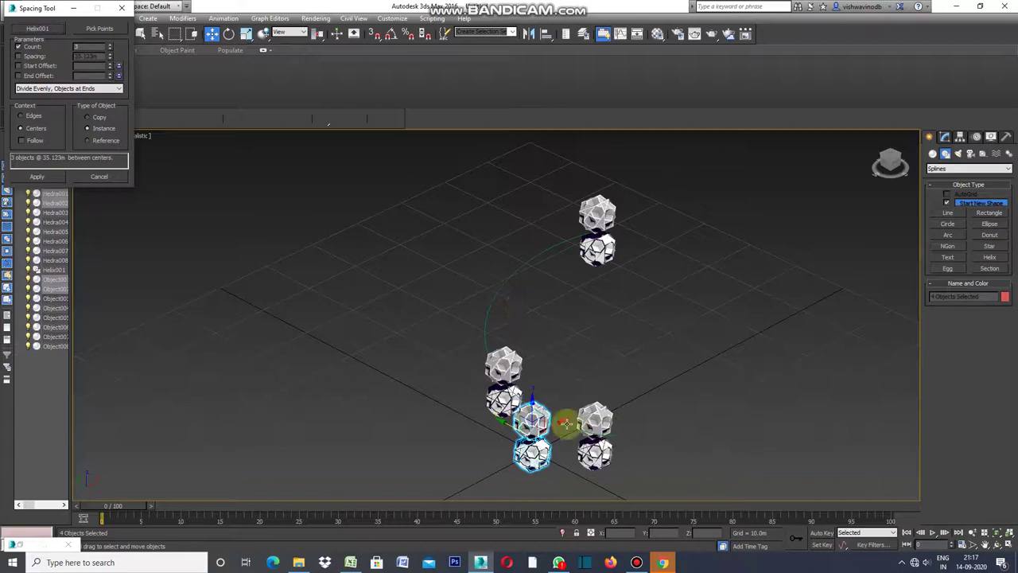
# Raise the Spacing Tool count to 33, packing stacks 2.195m apart along Helix001.
pyautogui.moveTo(109, 45)
pyautogui.mouseDown()
pyautogui.moveTo(115, 14)
pyautogui.moveTo(131, 542)
pyautogui.moveTo(152, 517)
pyautogui.moveTo(153, 546)
pyautogui.moveTo(153, 13)
pyautogui.moveTo(169, 35)
pyautogui.mouseUp()
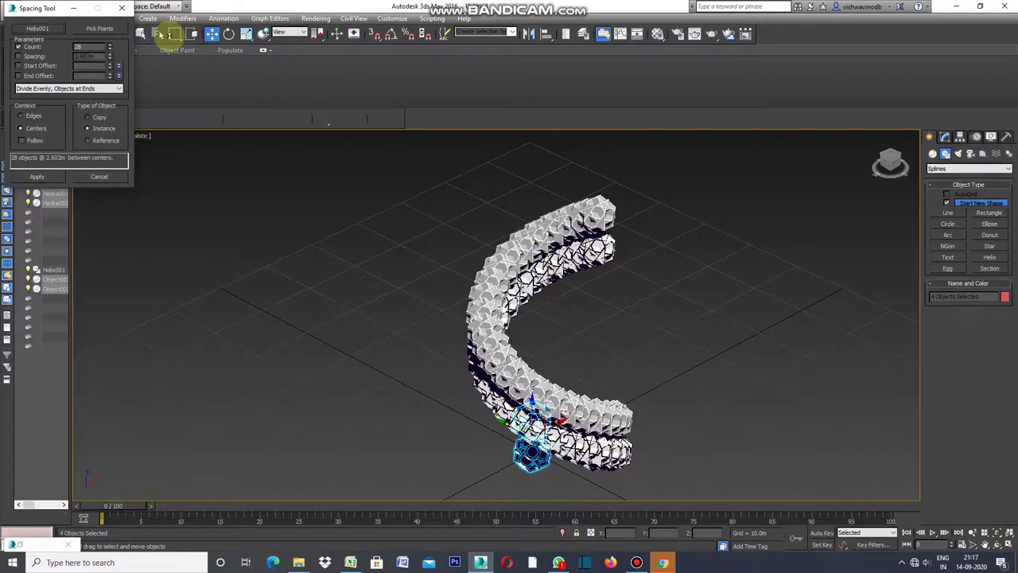
pyautogui.moveTo(160, 35); pyautogui.dragTo(174, 34)
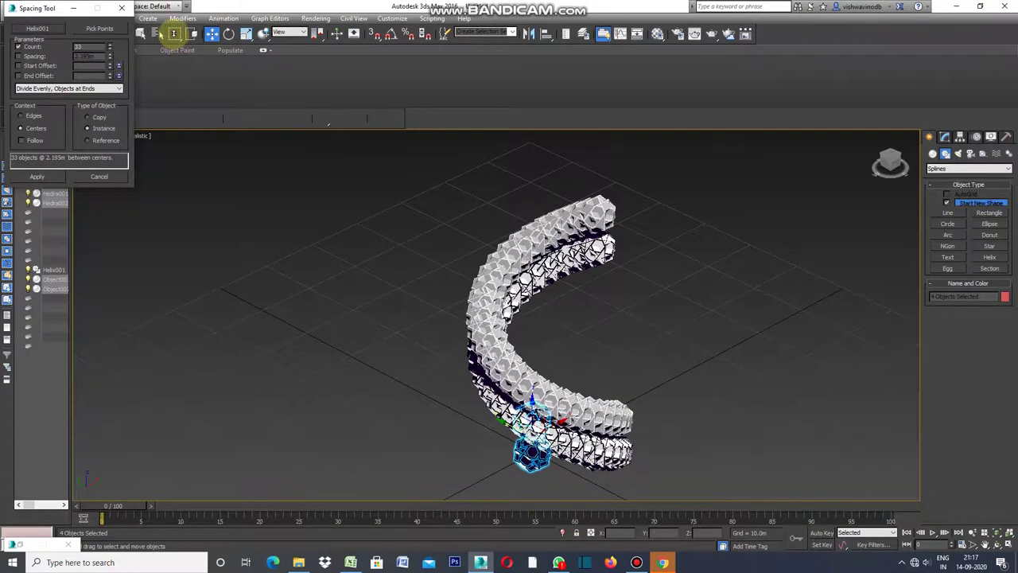